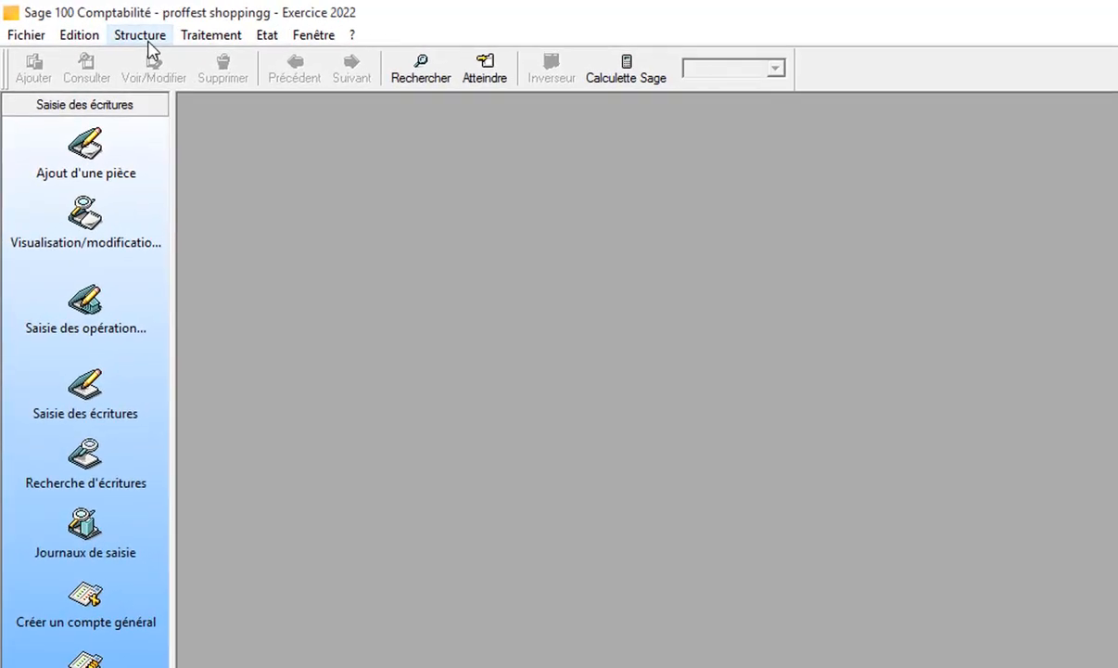
- Open the Plan tiers list of third-party accounts
left_click(146, 37)
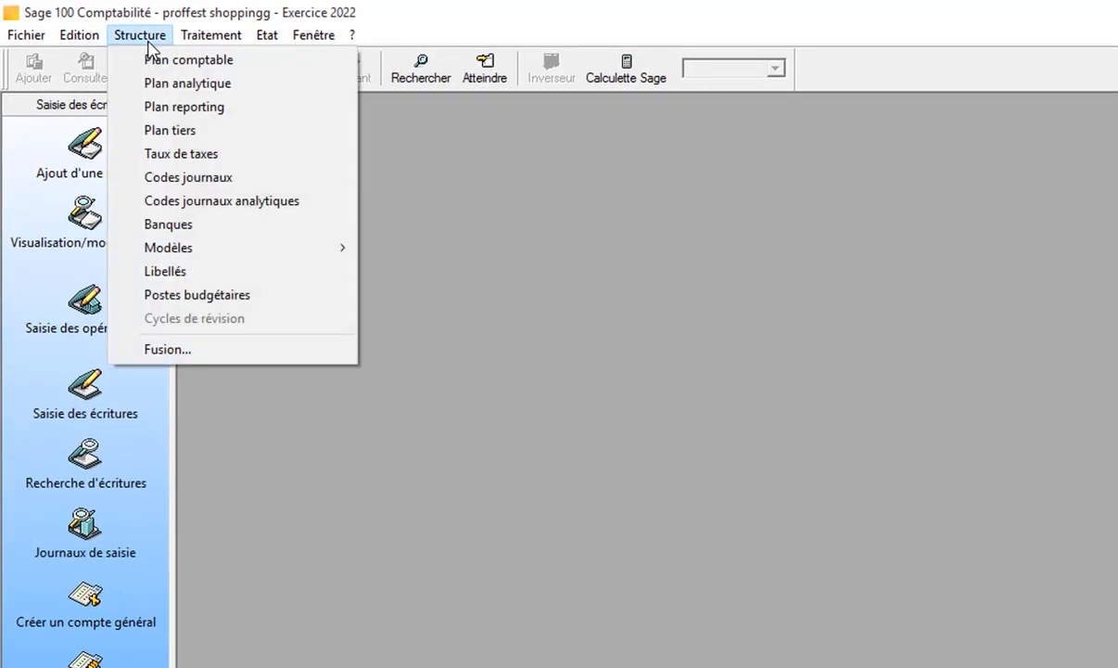
left_click(183, 131)
right_click(437, 267)
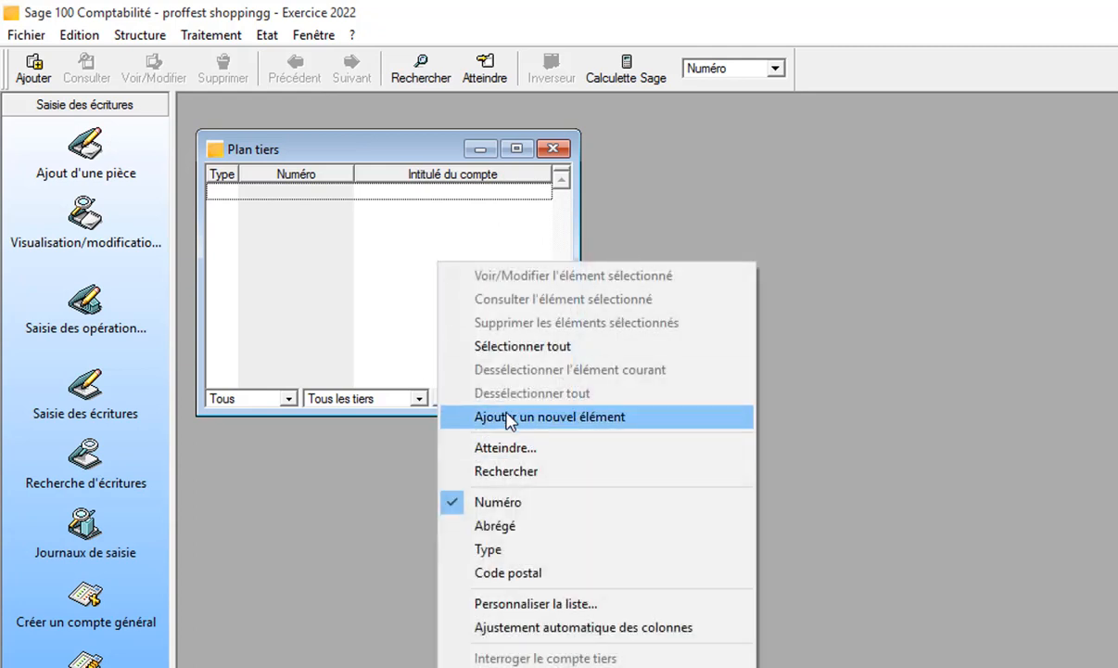
left_click(386, 307)
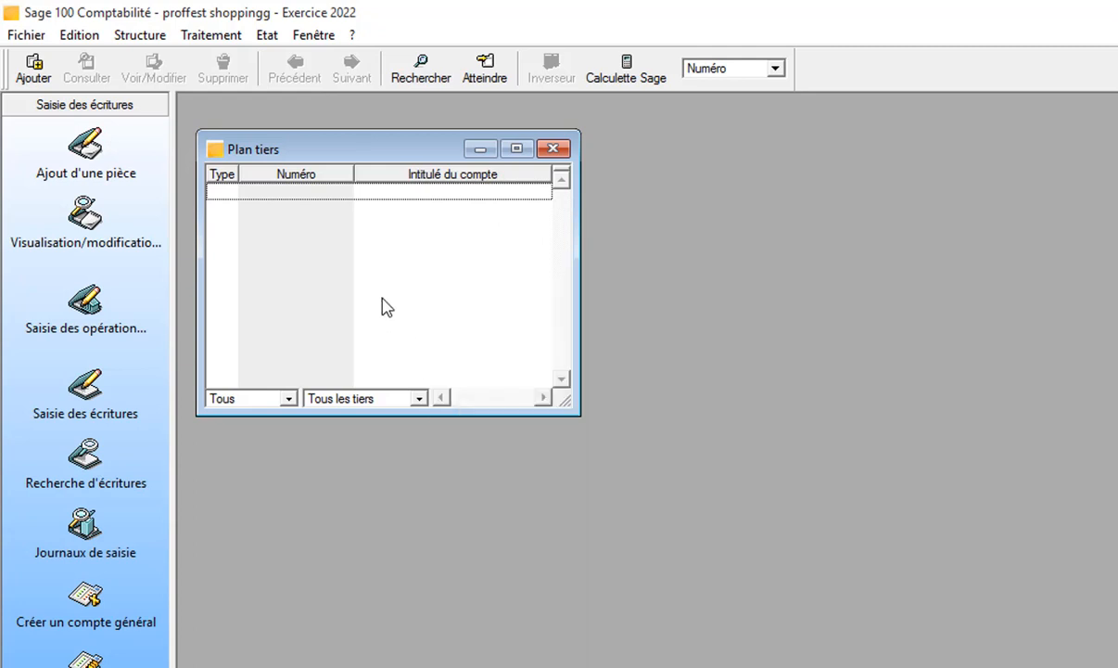
key("ctrl+j")
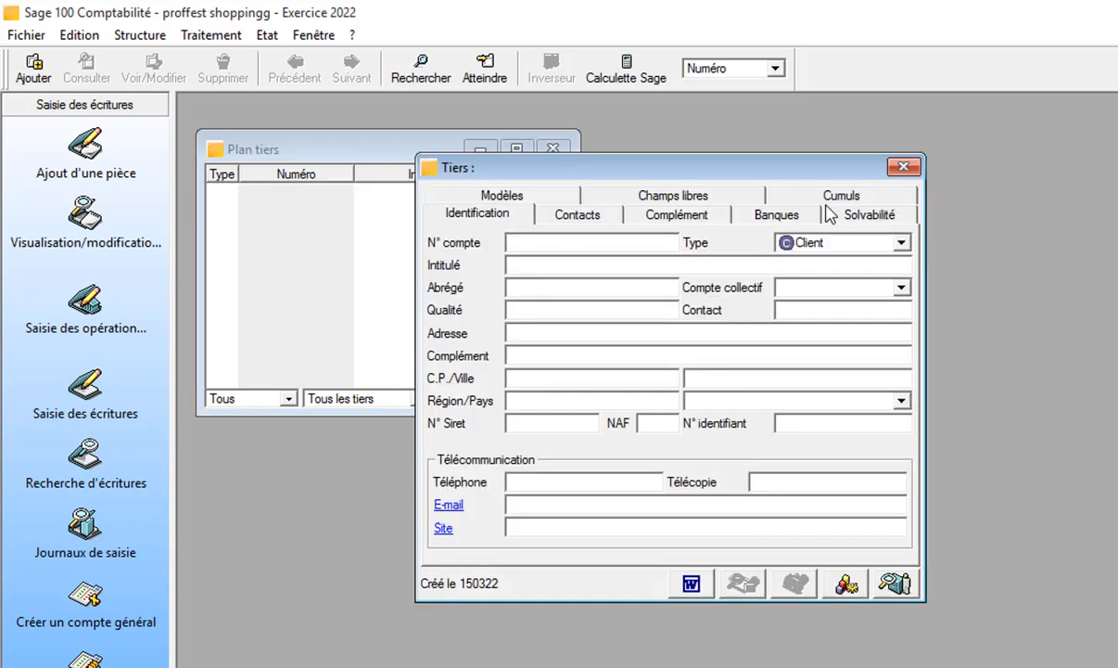
left_click(911, 171)
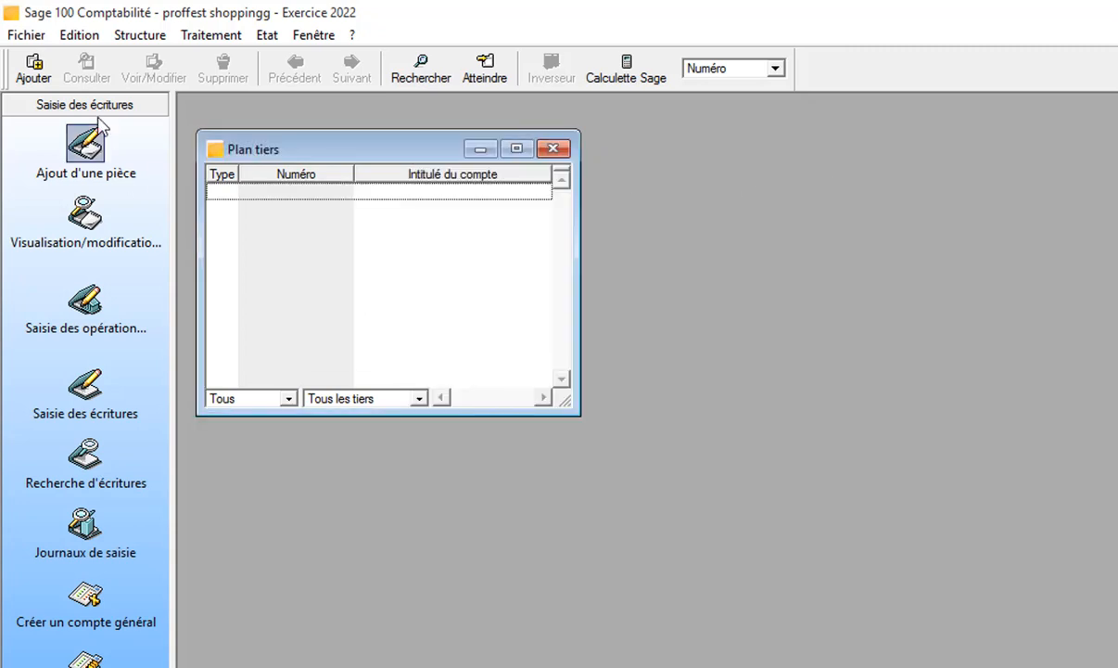
- Add a new third-party record of type Client with the number 41111
left_click(33, 77)
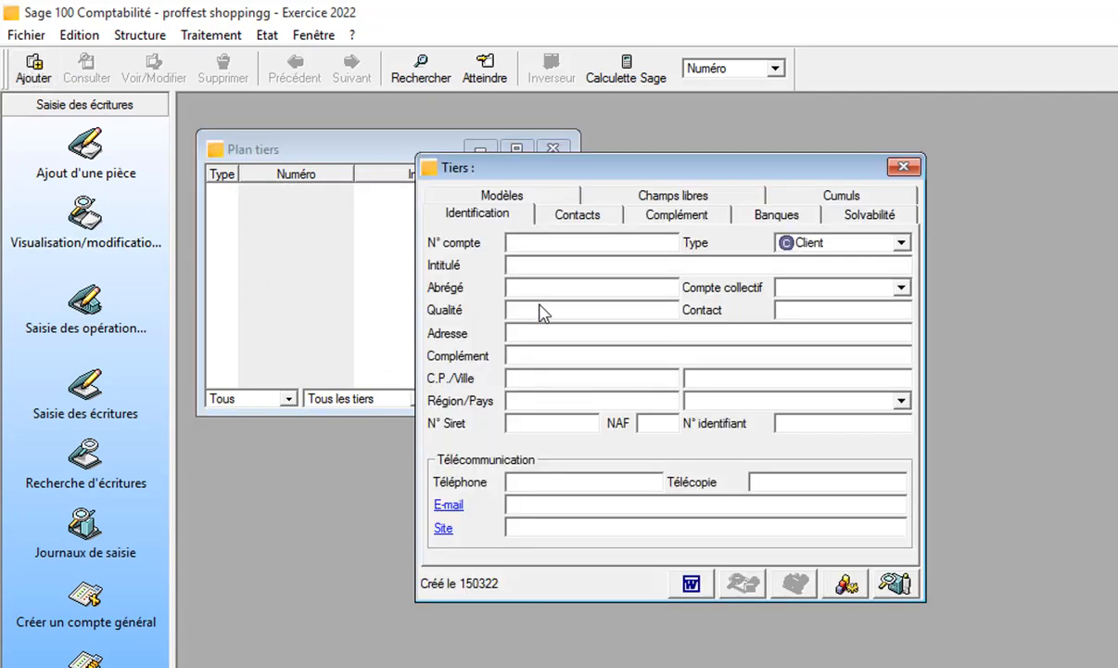
left_click(903, 244)
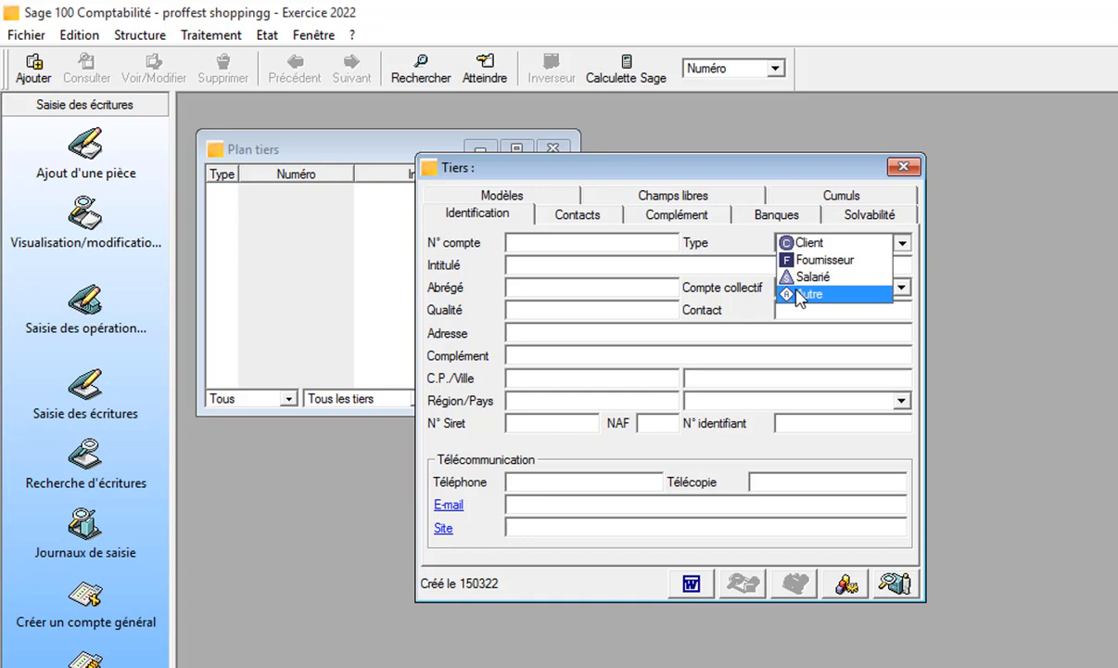
left_click(624, 243)
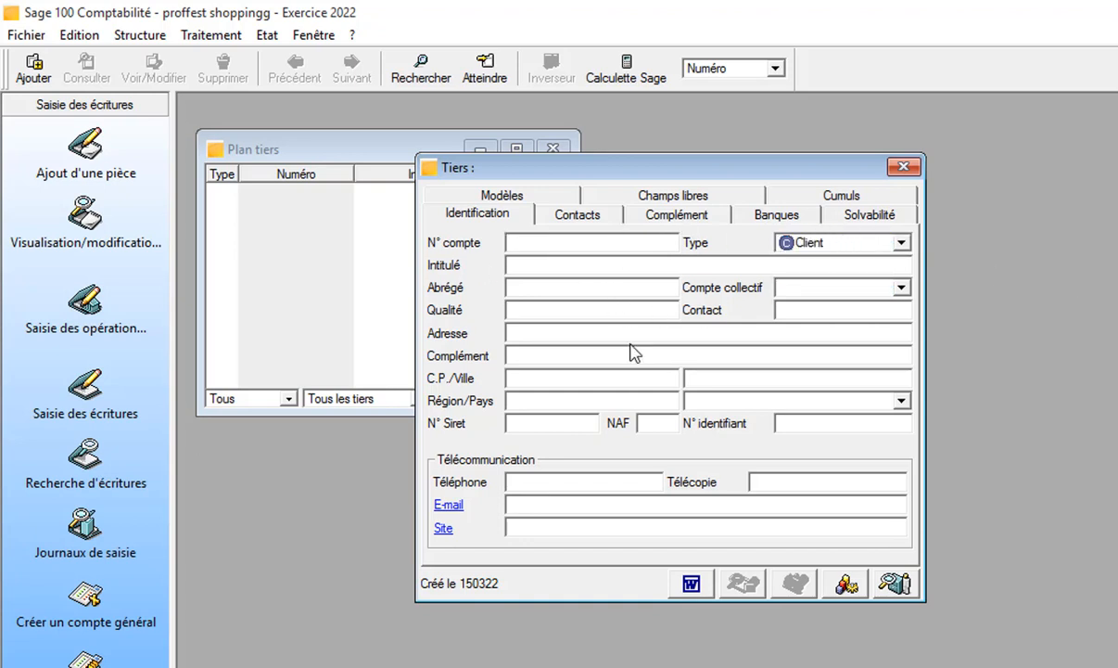
type("41111")
key("Tab")
key("Tab")
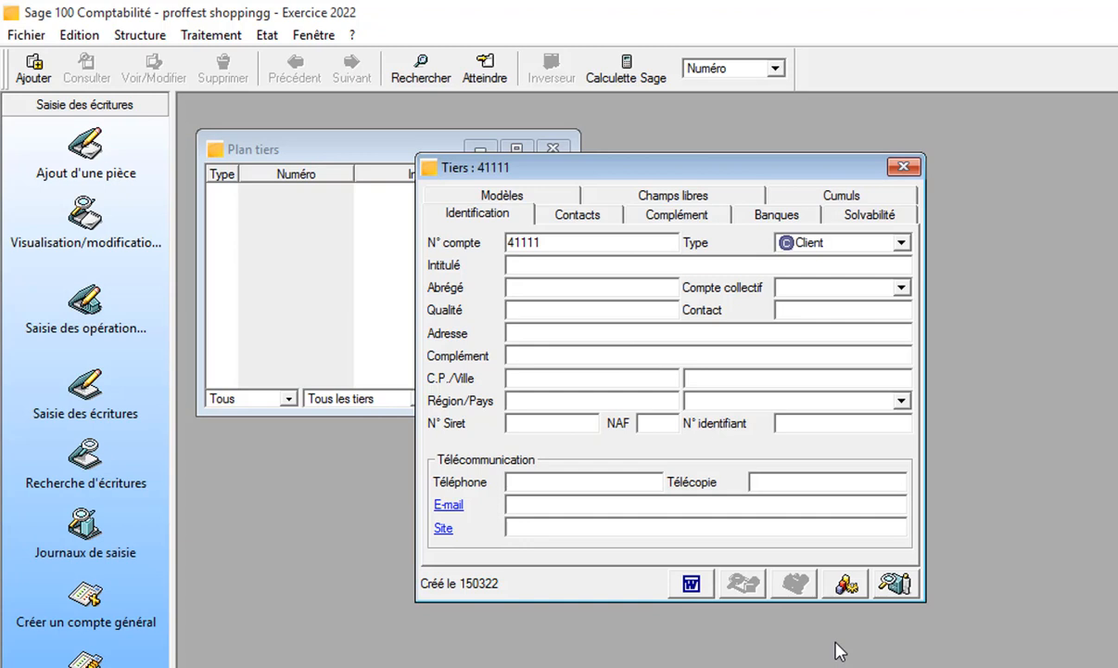
- Title the client record CLIENT MACOM and accept the same text as its abbreviation
type("CLIENT ")
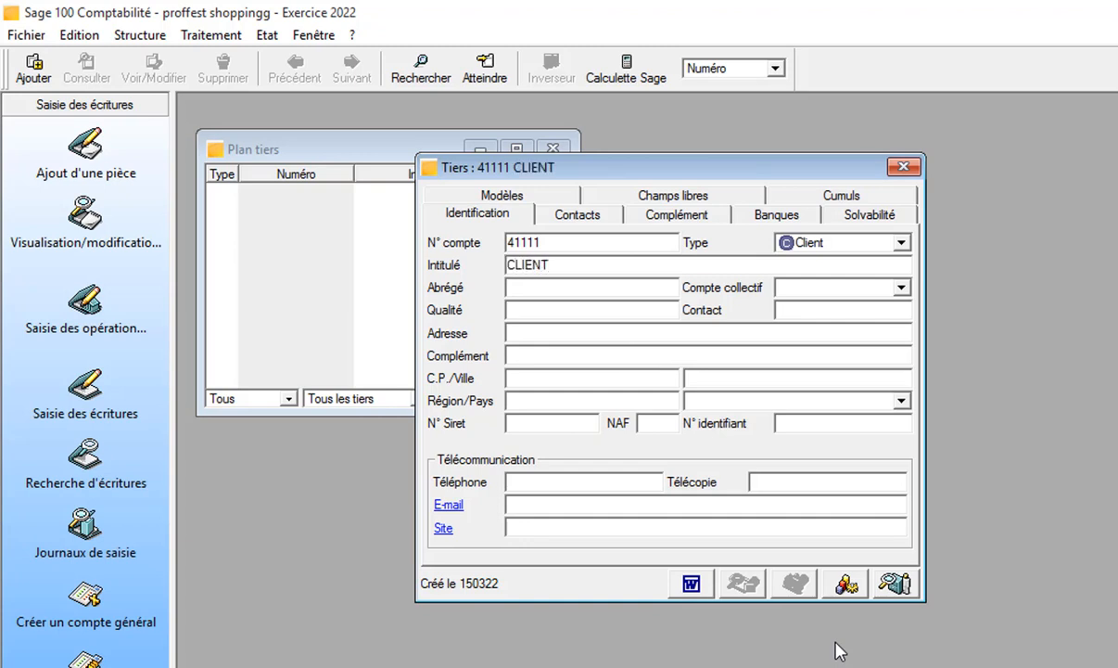
type("MACOM")
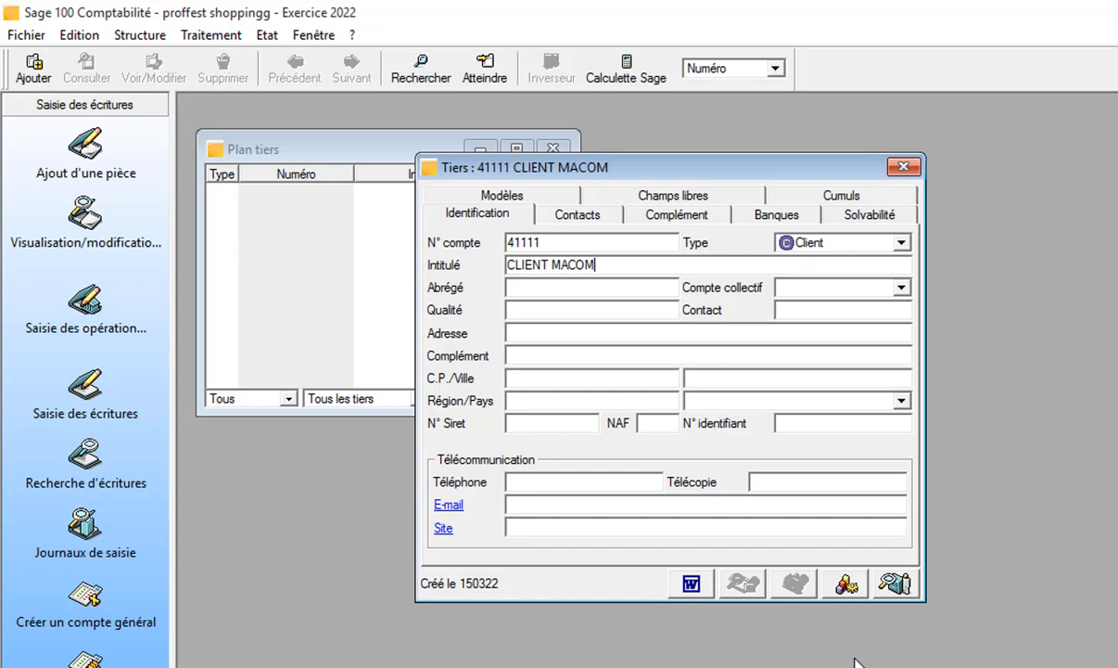
key("Tab")
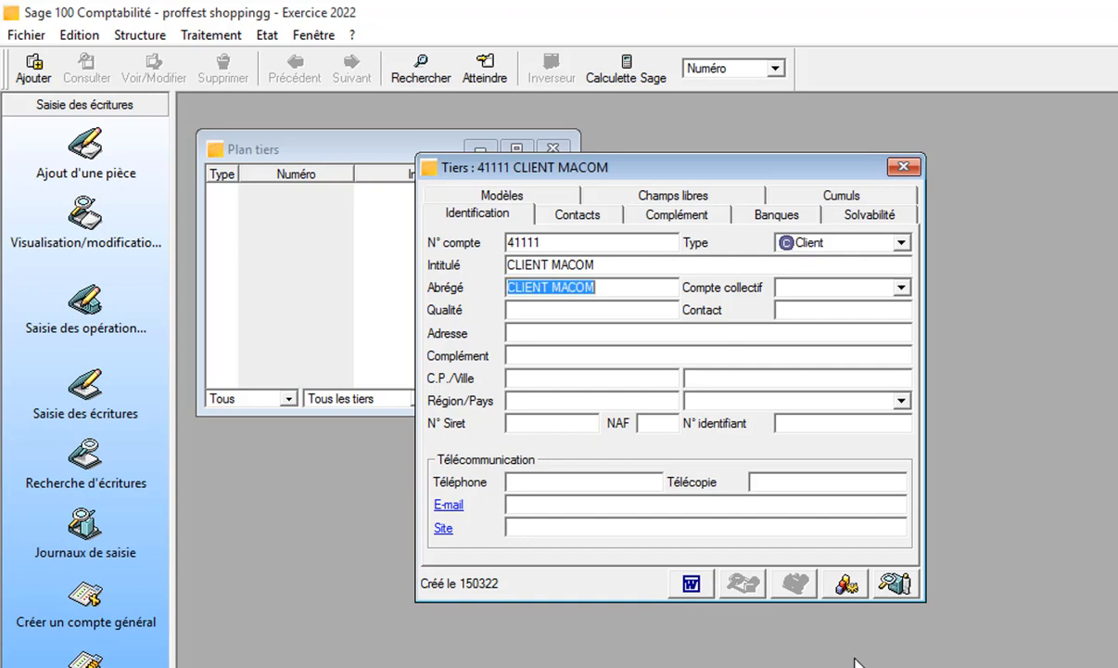
key("Tab")
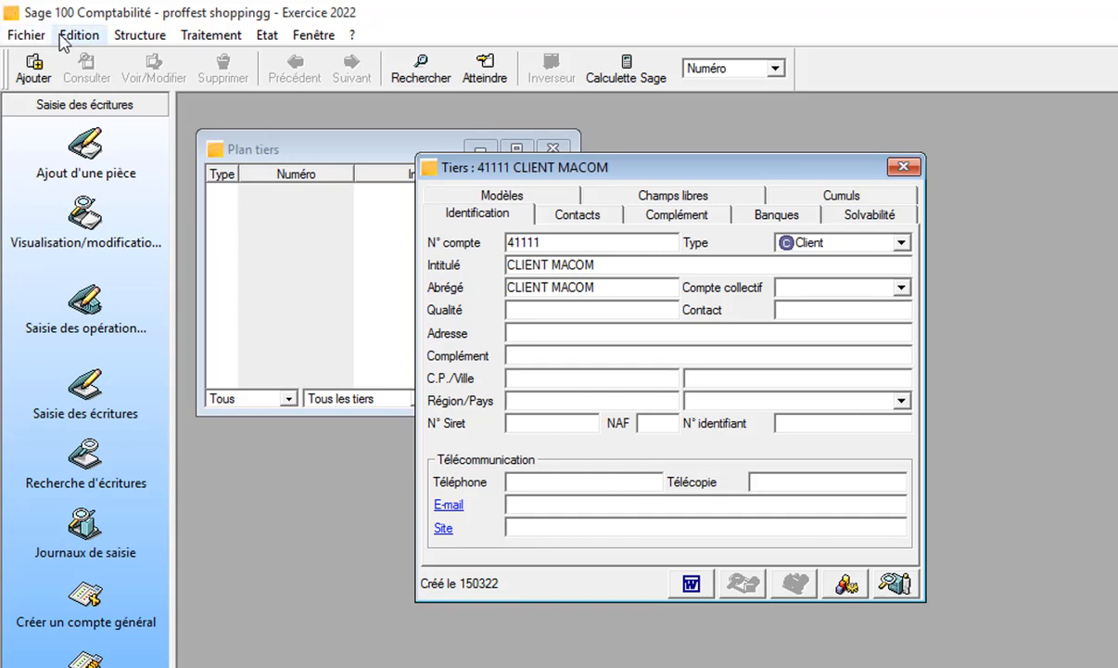
- Set the client's collective account to 411 and close the record so it is added to the list
left_click(138, 35)
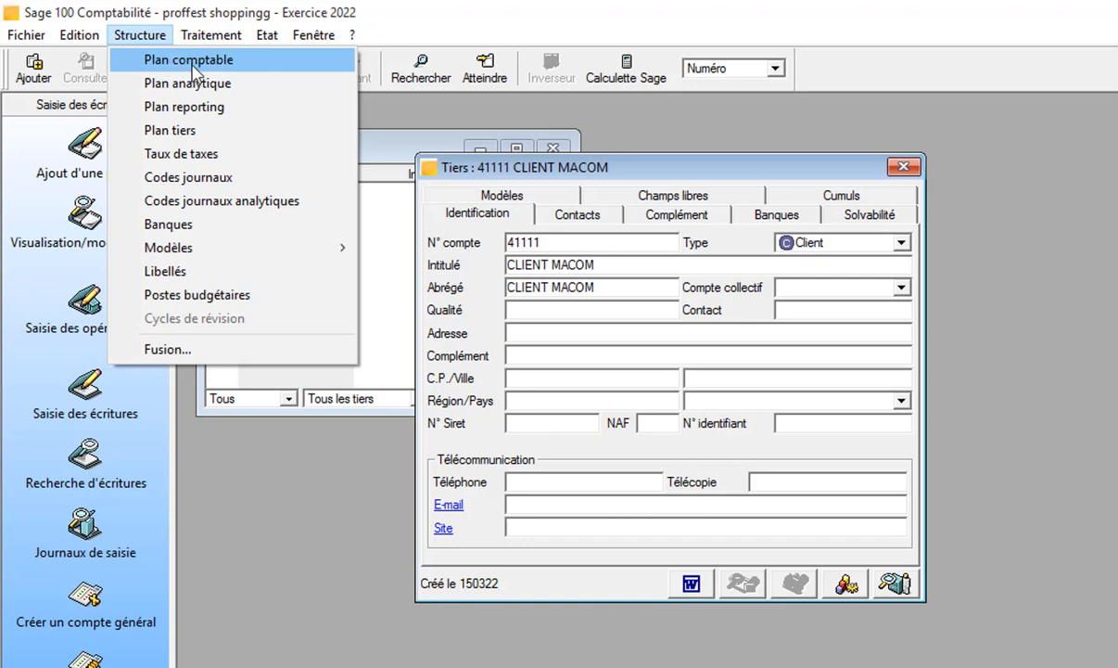
left_click(901, 289)
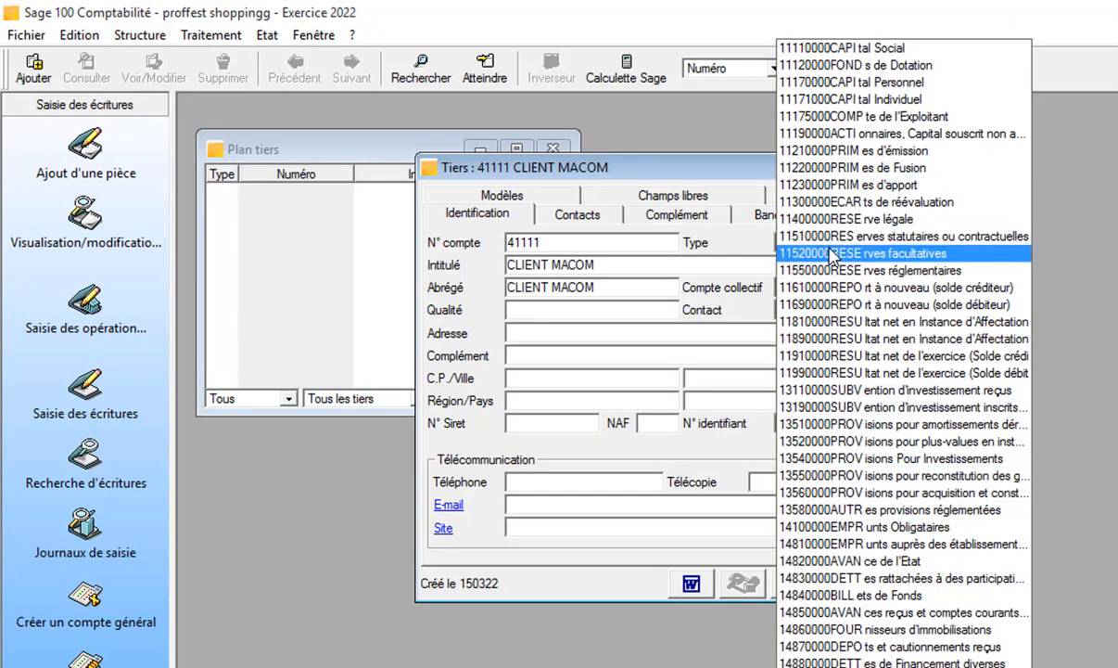
left_click(780, 289)
key("BackSpace")
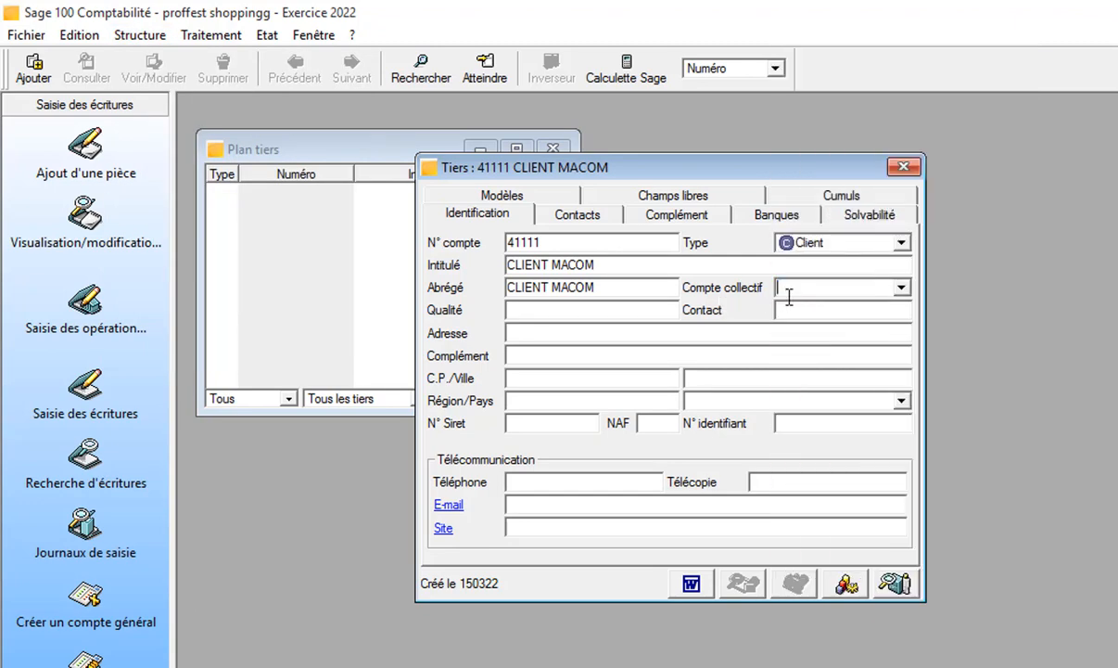
type("411")
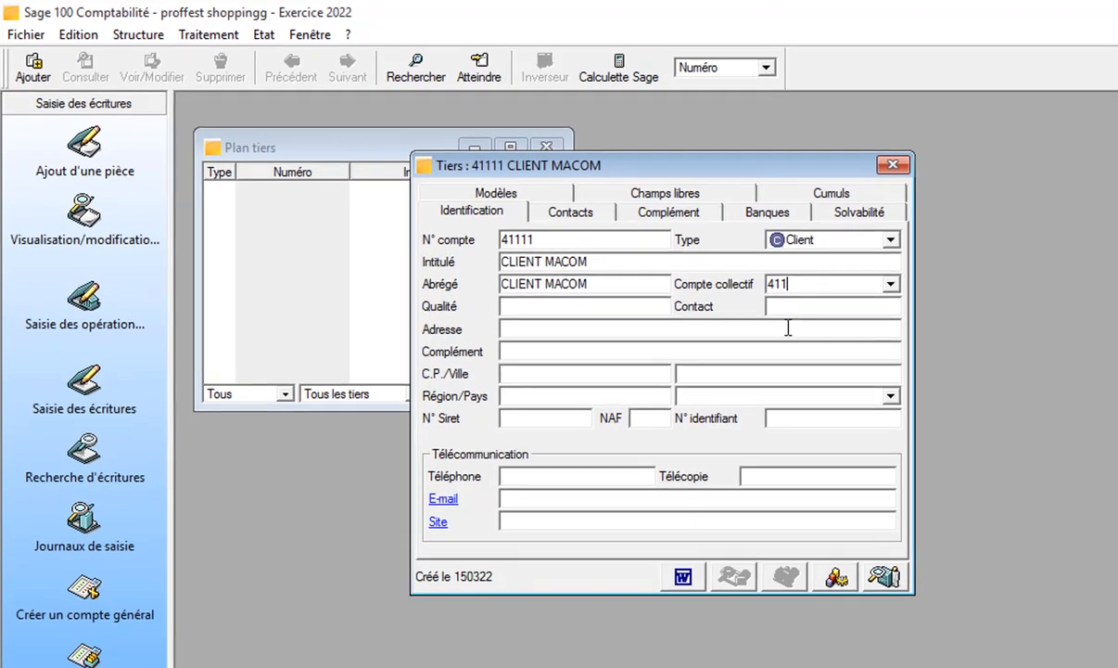
key("Tab")
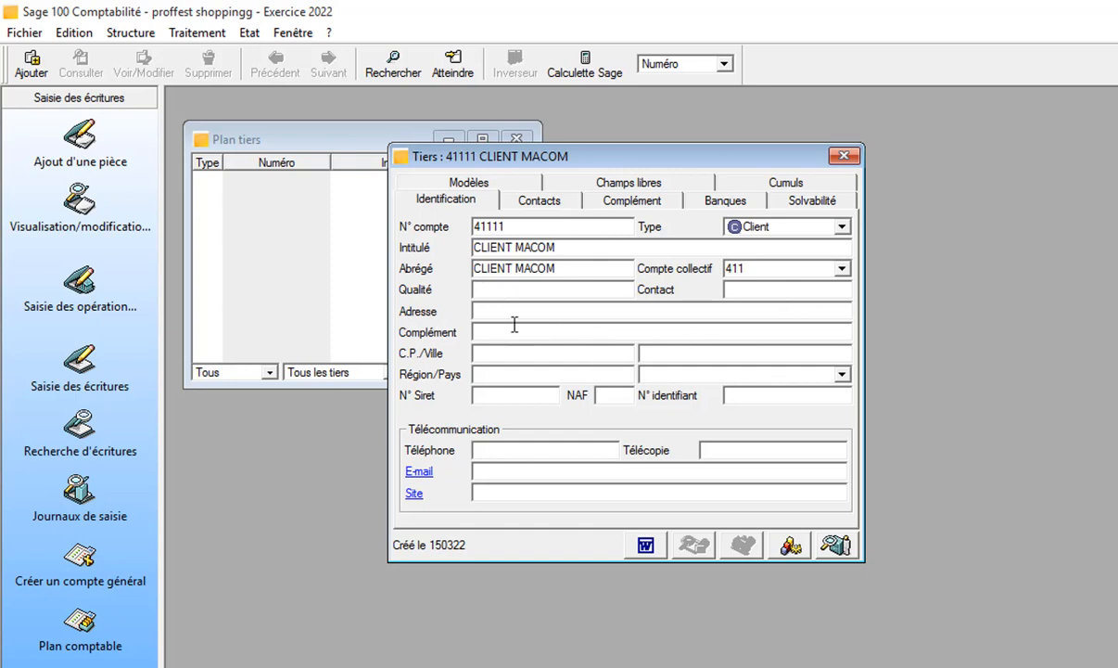
left_click(844, 158)
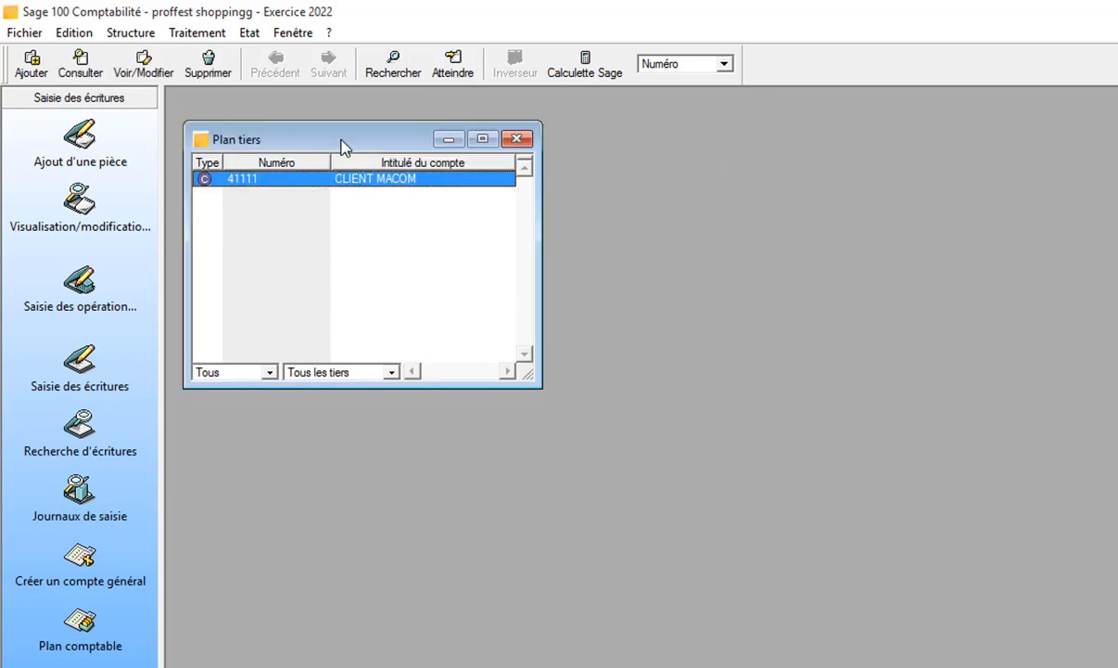
- Add another third-party record of type Fournisseur with the number 40111
left_click_drag(343, 147, 360, 166)
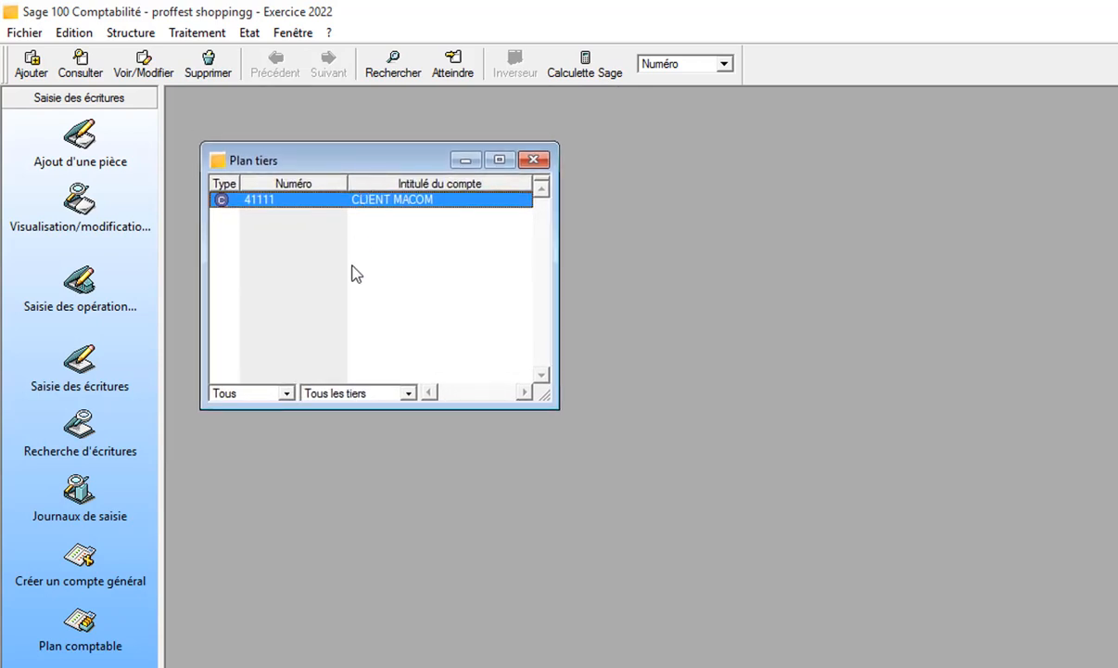
key("ctrl+j")
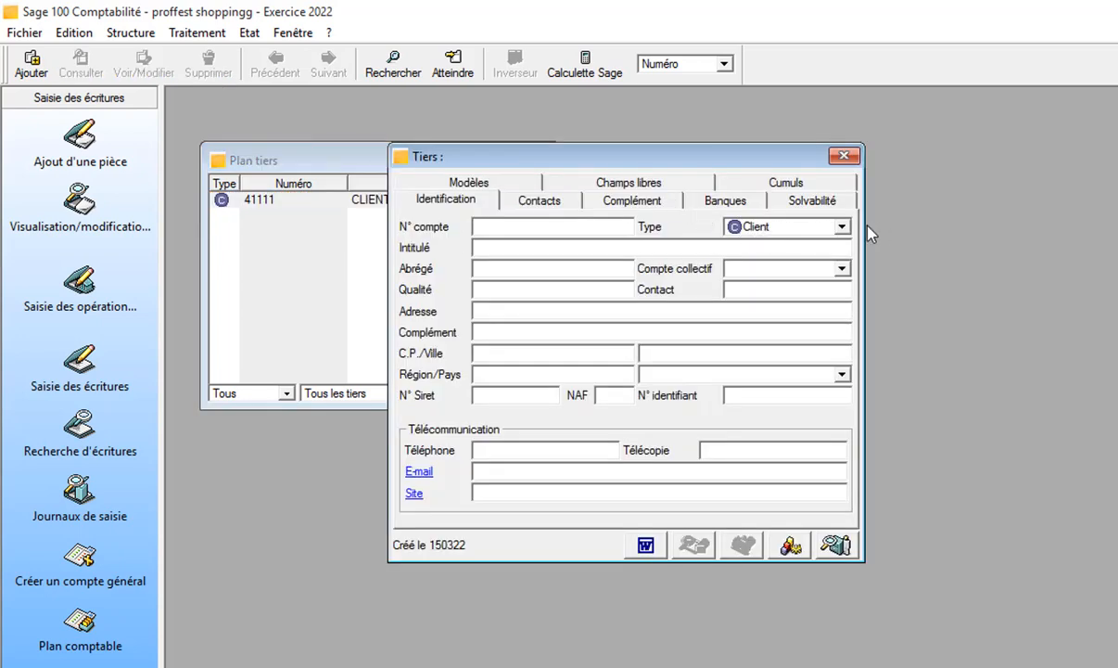
left_click(841, 226)
left_click(805, 244)
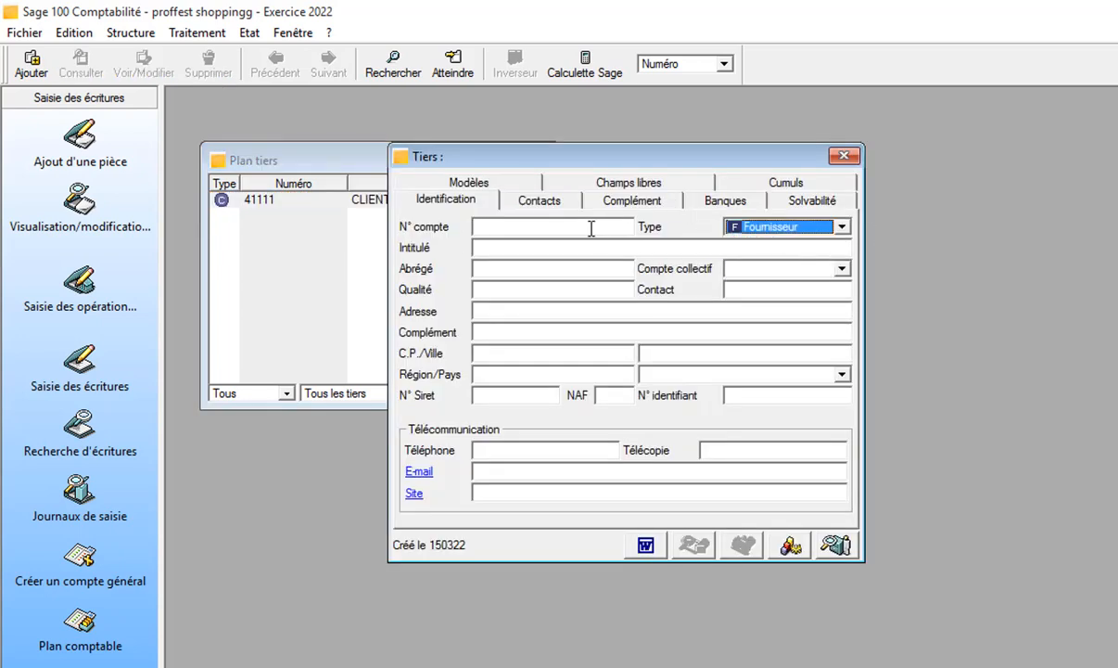
left_click(591, 228)
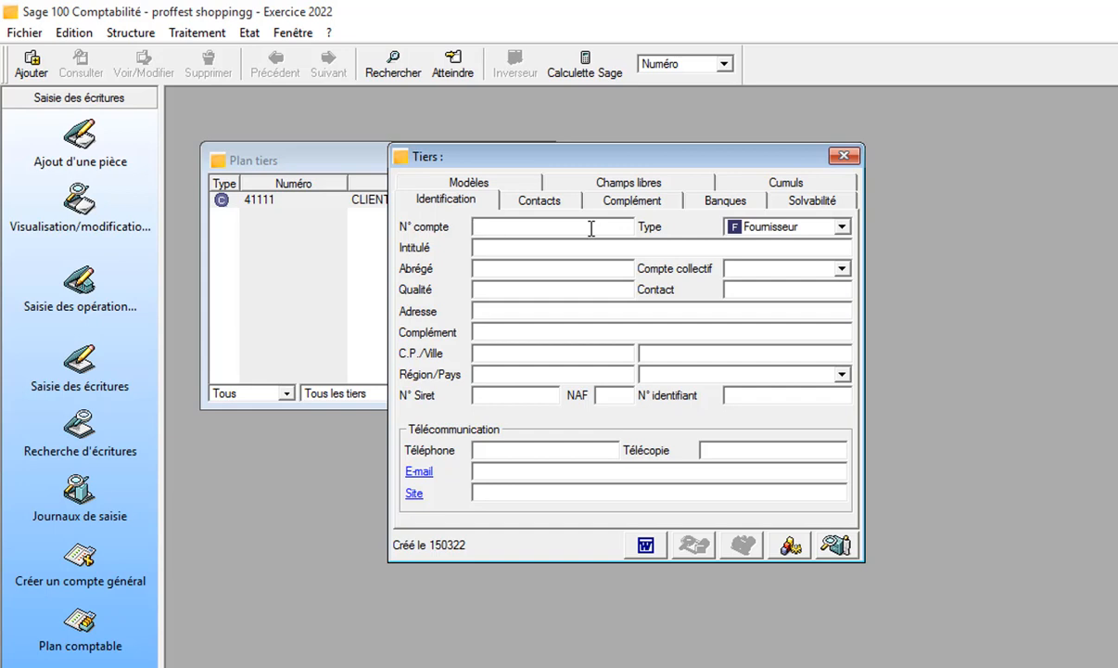
type("40111")
- Title the supplier record INSEKIA and accept the same text as its abbreviation
type("INSEK")
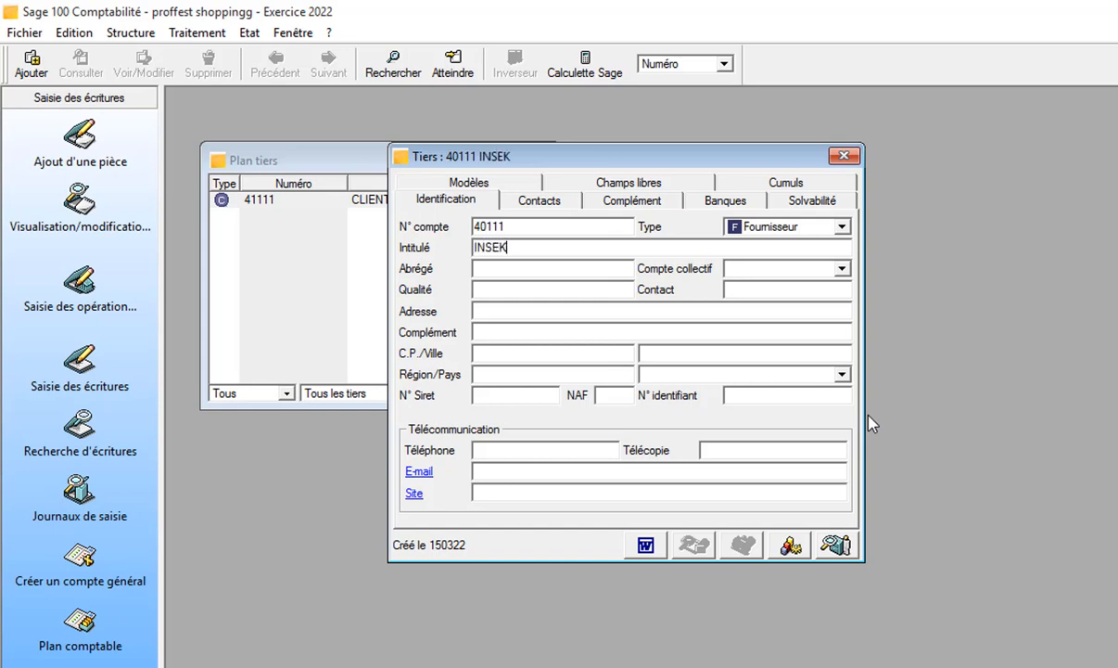
type("IA")
key("Tab")
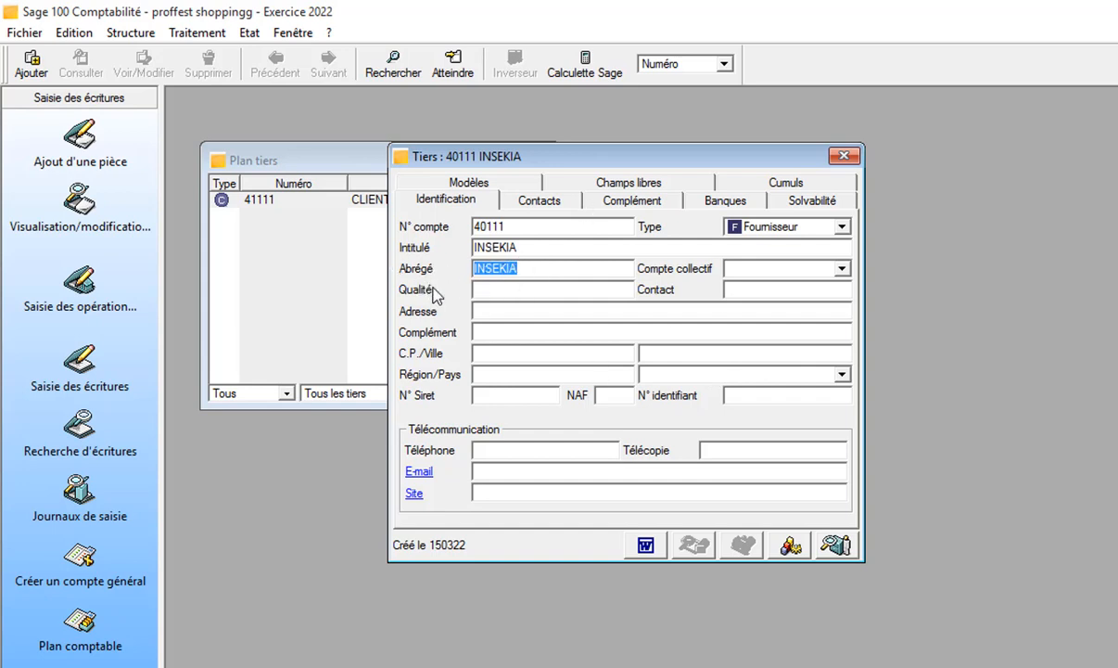
key("Tab")
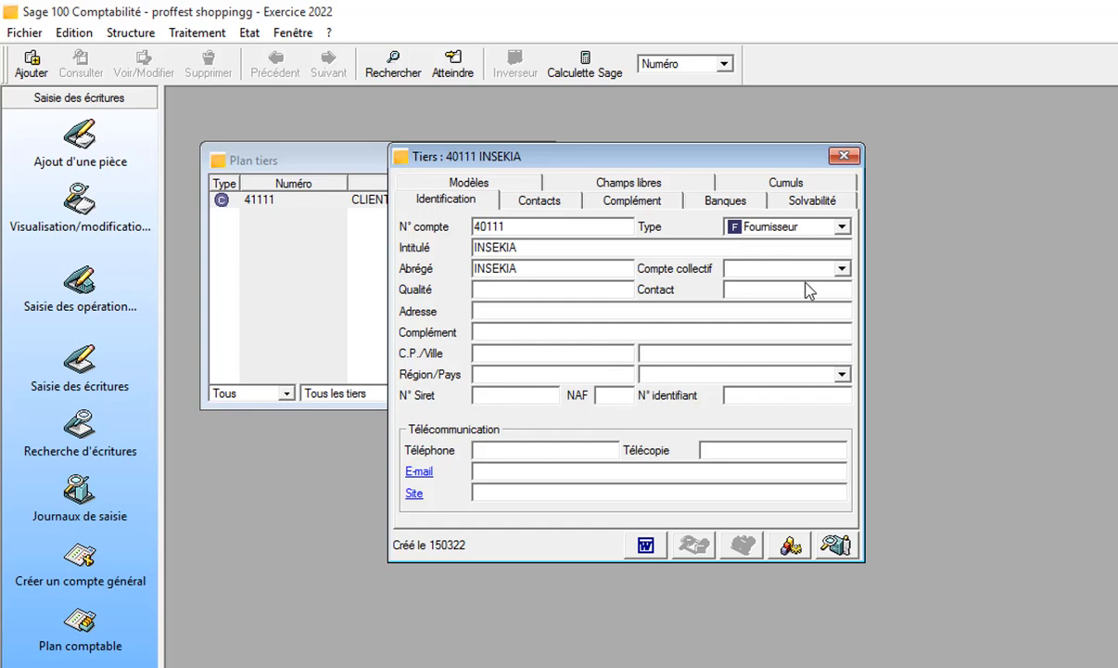
- Set the supplier's collective account to 401
type("401")
key("Tab")
left_click(844, 268)
left_click(844, 268)
left_click(843, 268)
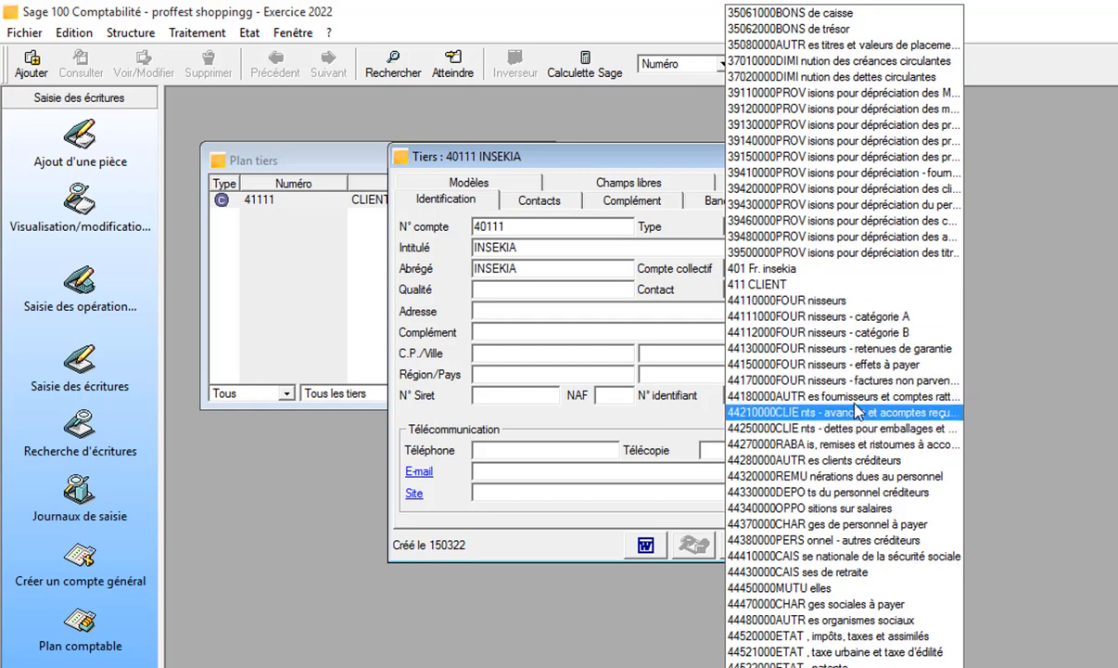
left_click(826, 268)
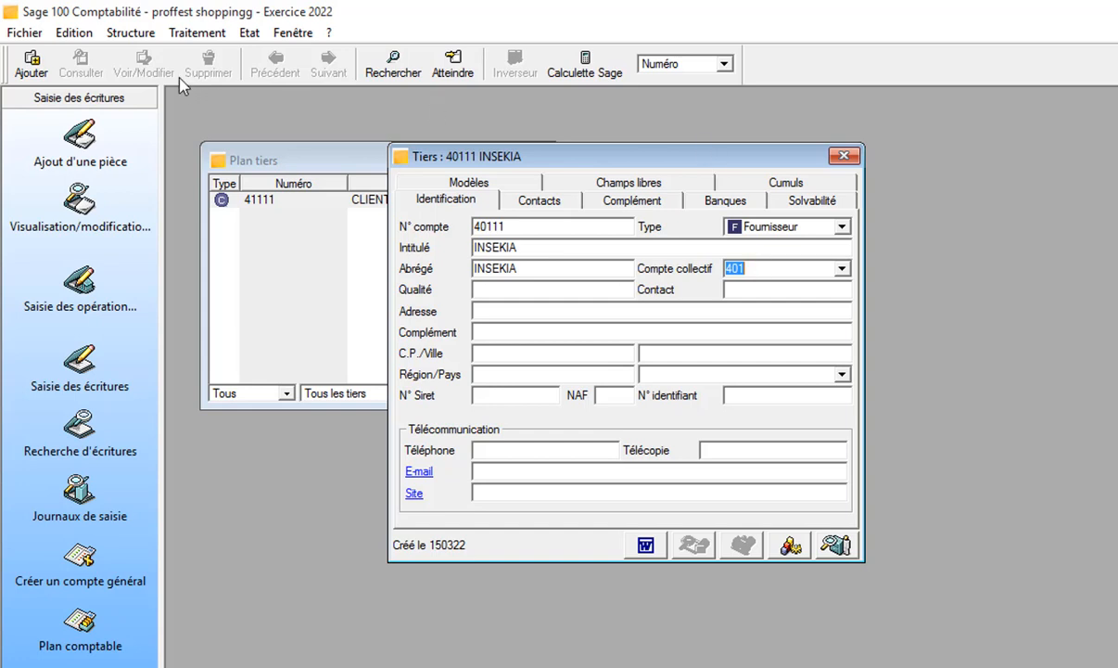
- Close the supplier record so it is added to the list, and close the Plan tiers list
left_click(139, 34)
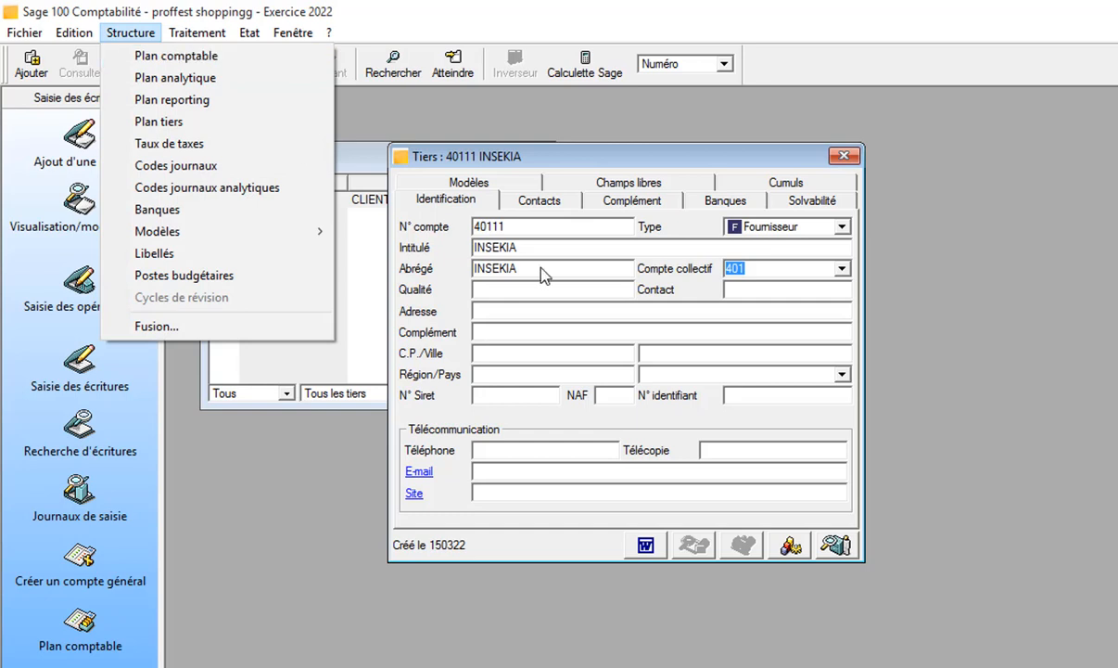
left_click(622, 155)
left_click_drag(621, 156, 674, 113)
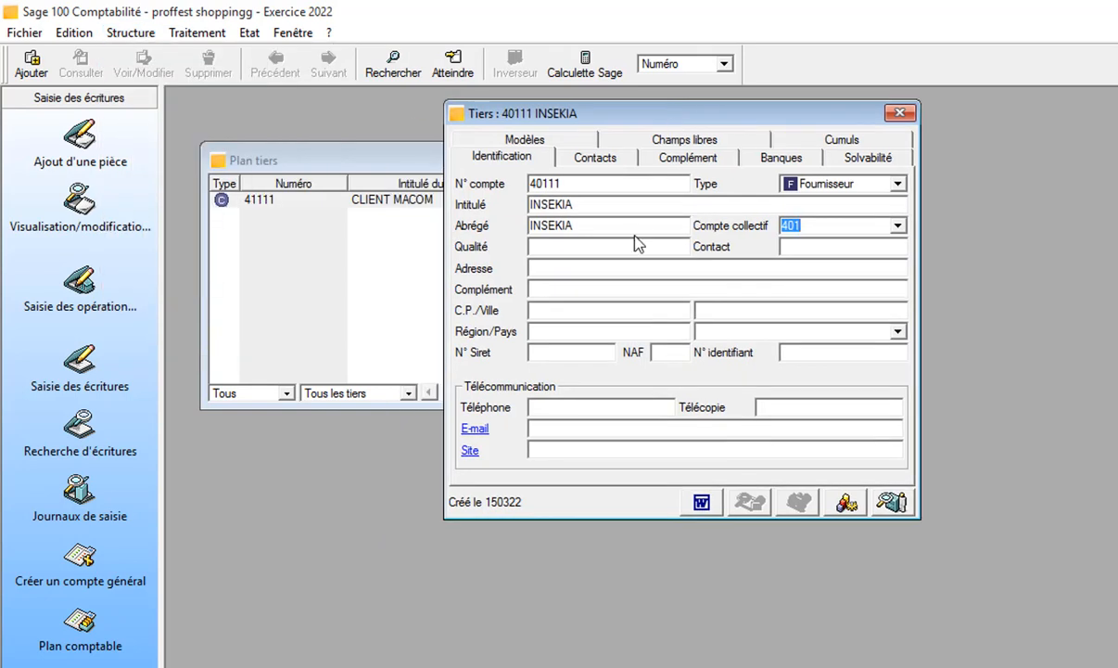
left_click(913, 113)
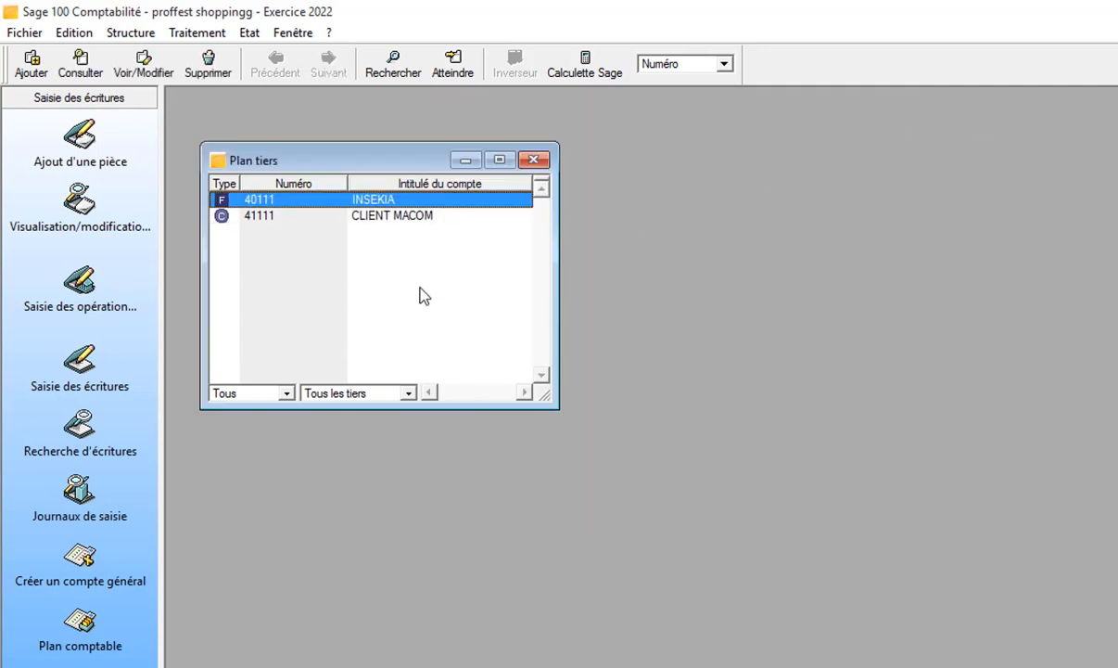
left_click(534, 159)
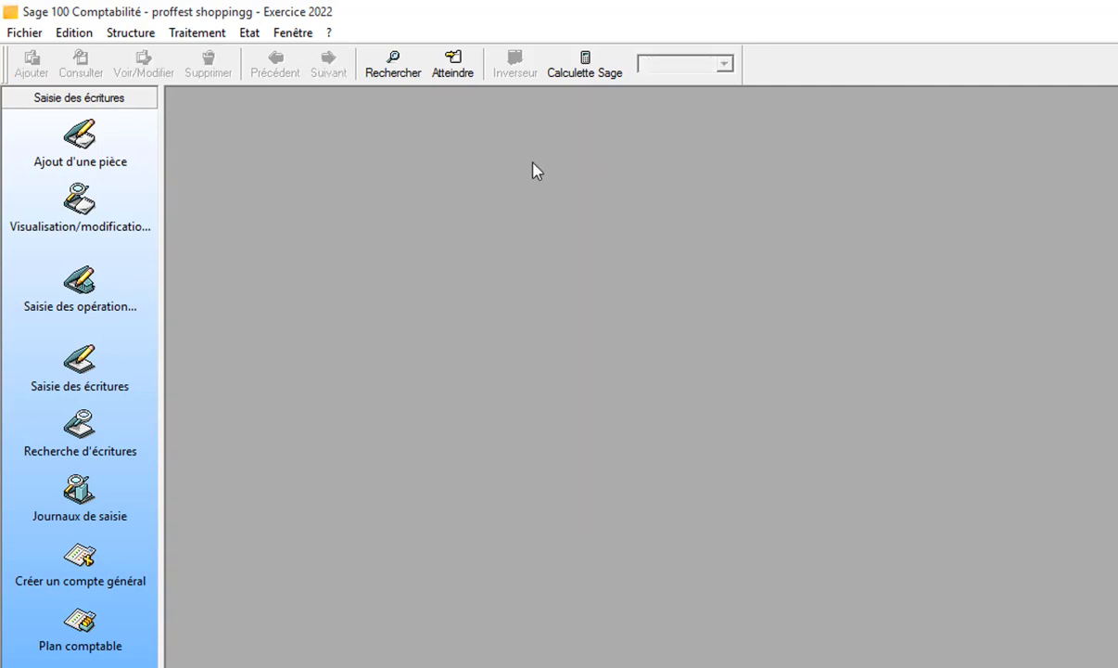
- View the general chart of accounts (Plan comptable) and close it
left_click(139, 34)
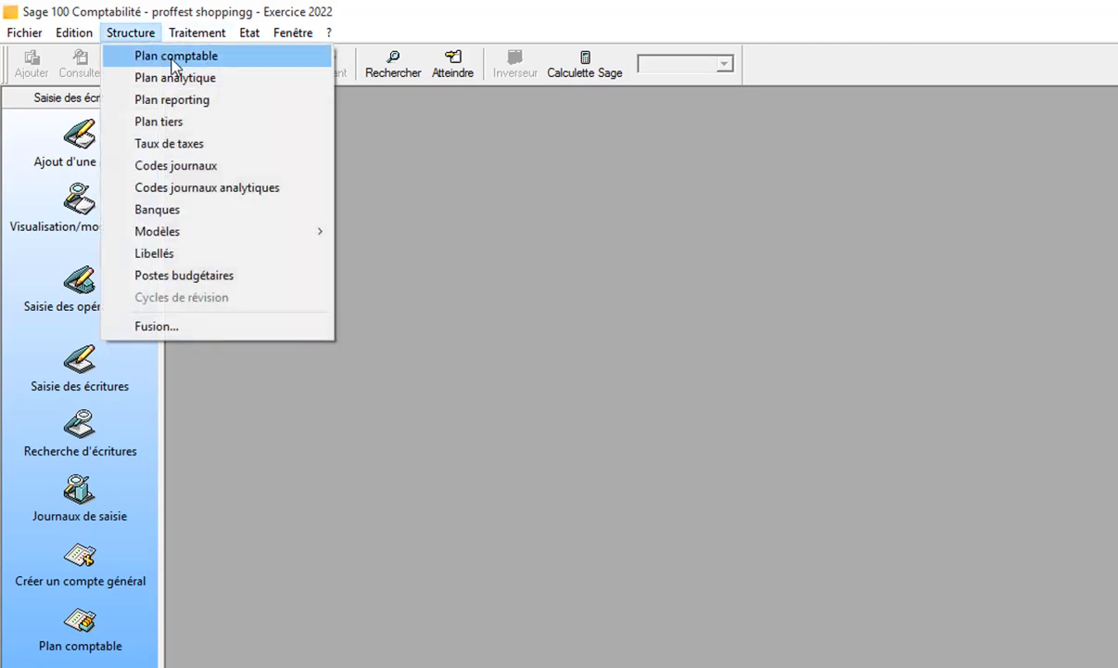
left_click(196, 55)
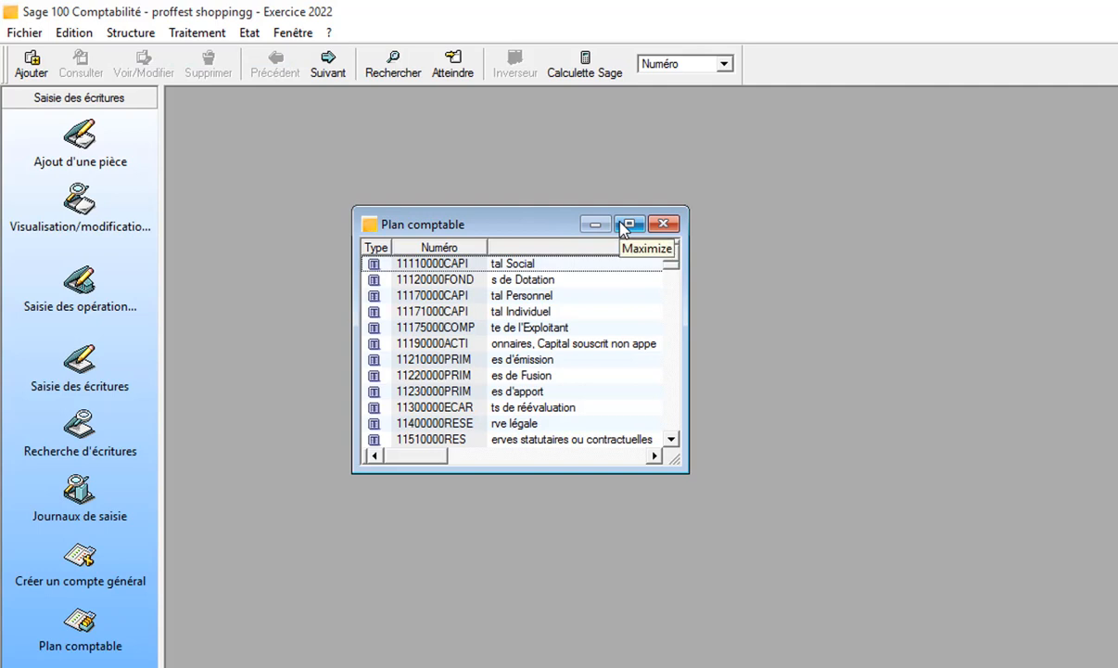
left_click(663, 224)
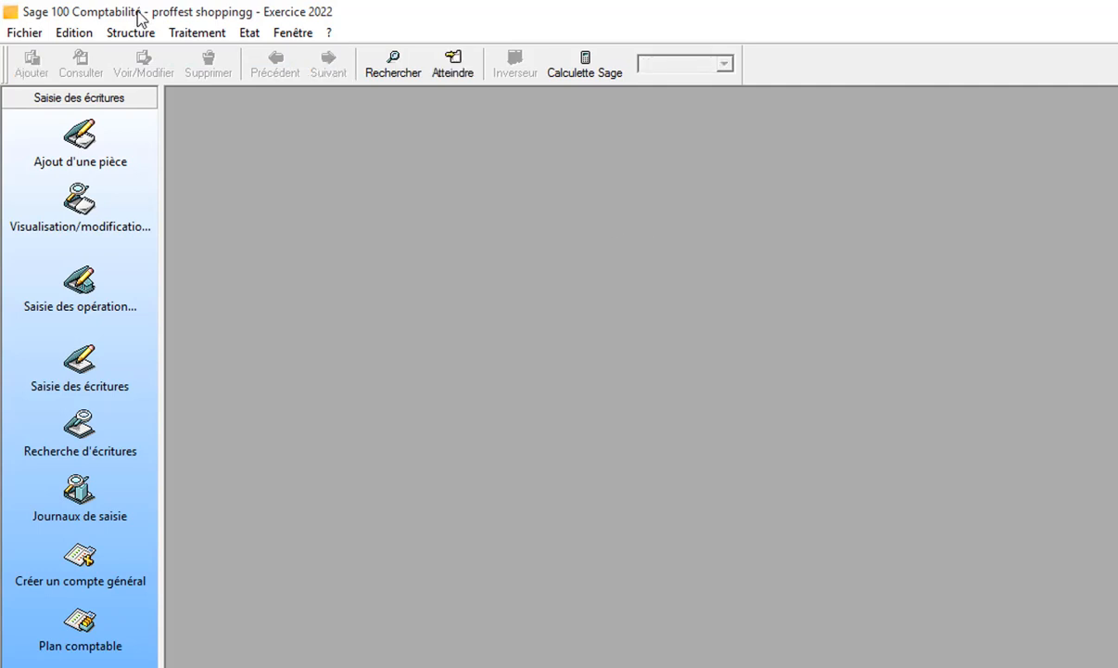
- Examine the third-party types available in a new blank Plan tiers record, and close that record without filling it in
left_click(127, 33)
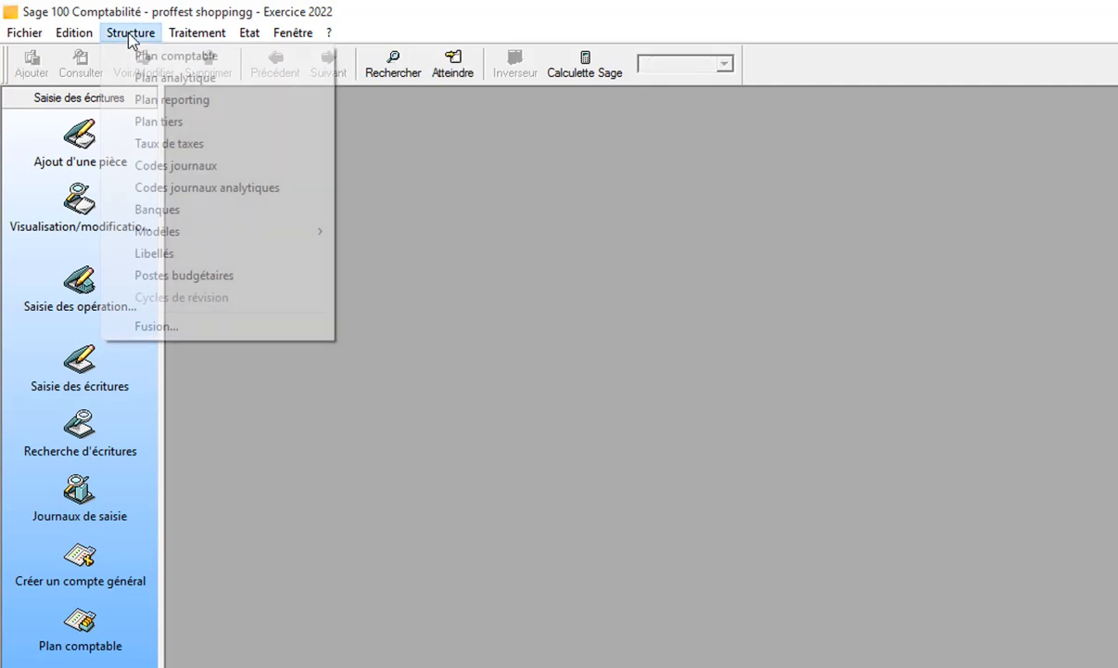
left_click(148, 124)
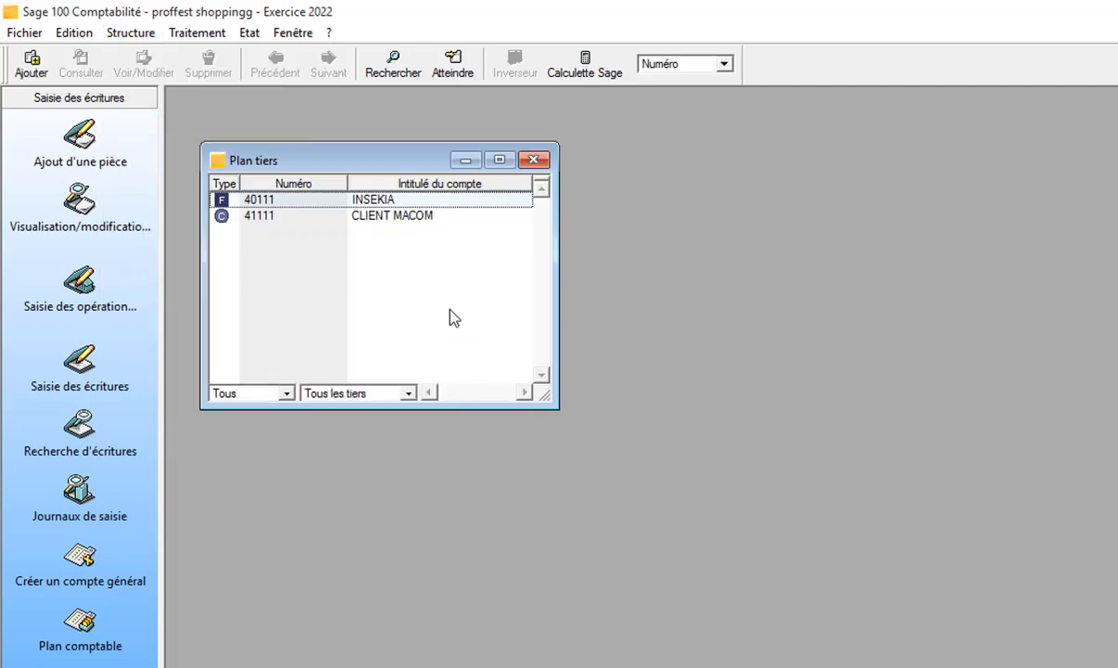
key("ctrl+j")
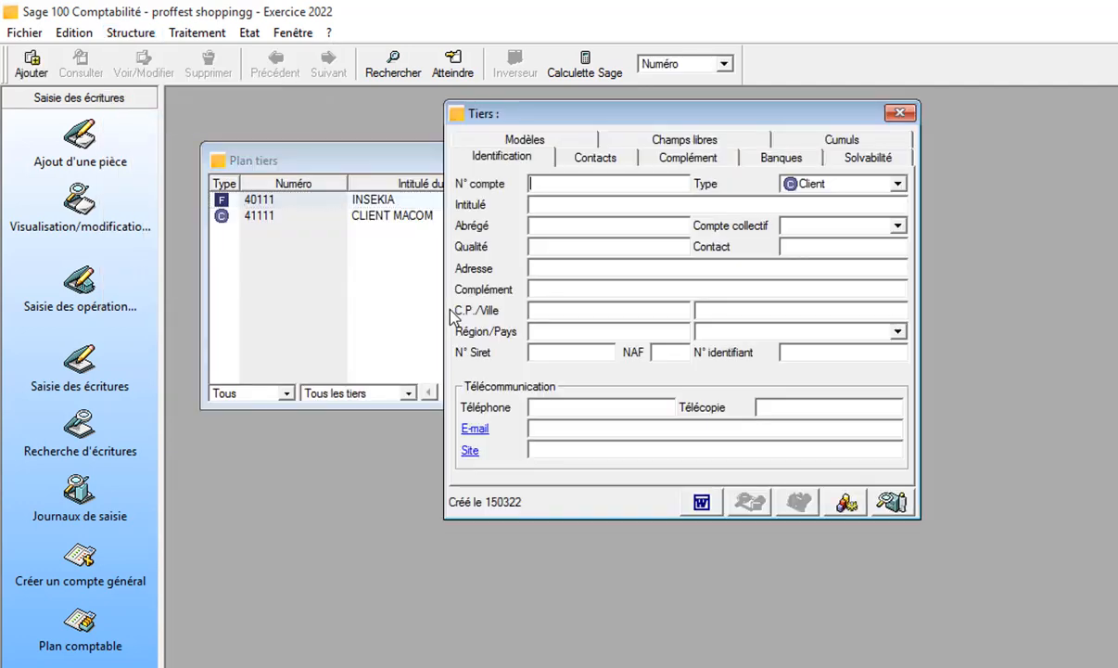
left_click(899, 184)
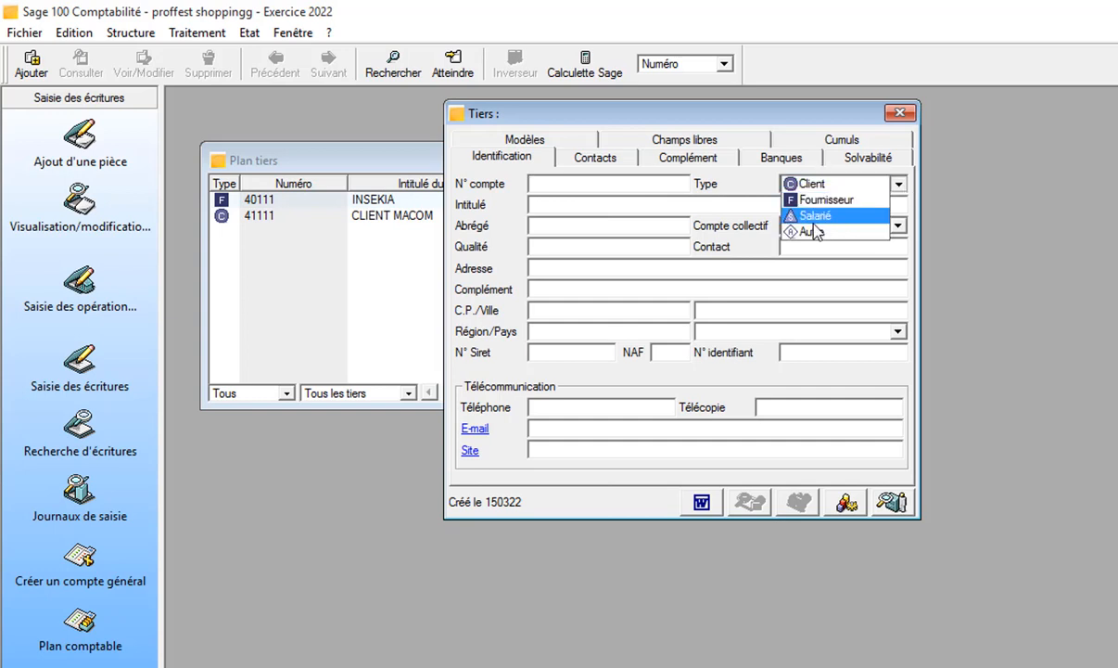
left_click(587, 184)
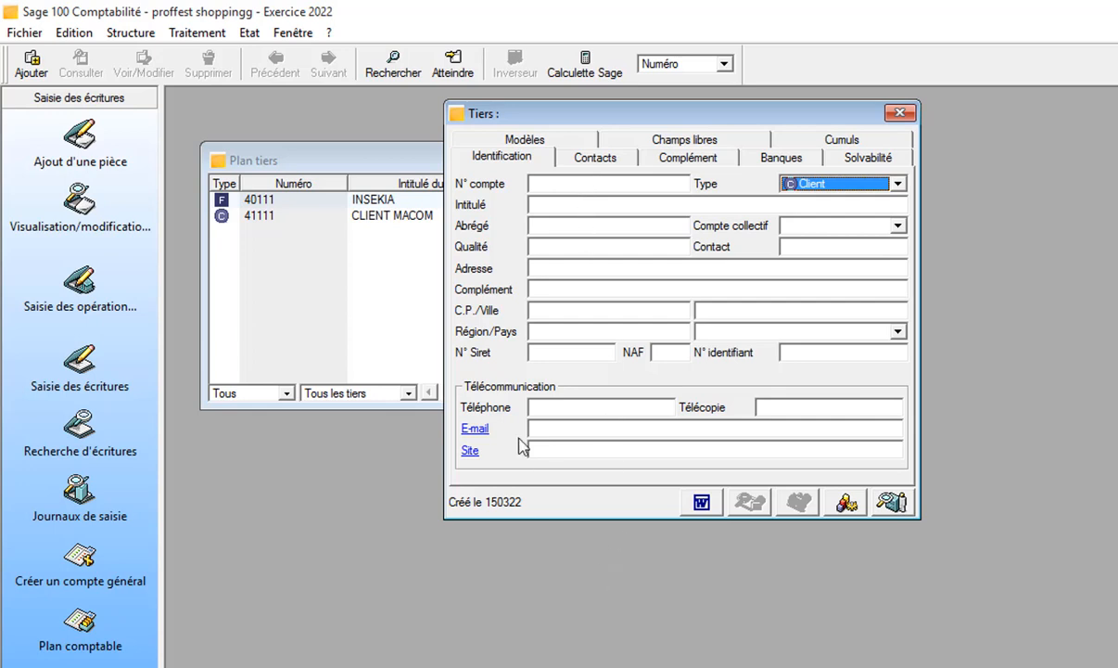
left_click(899, 113)
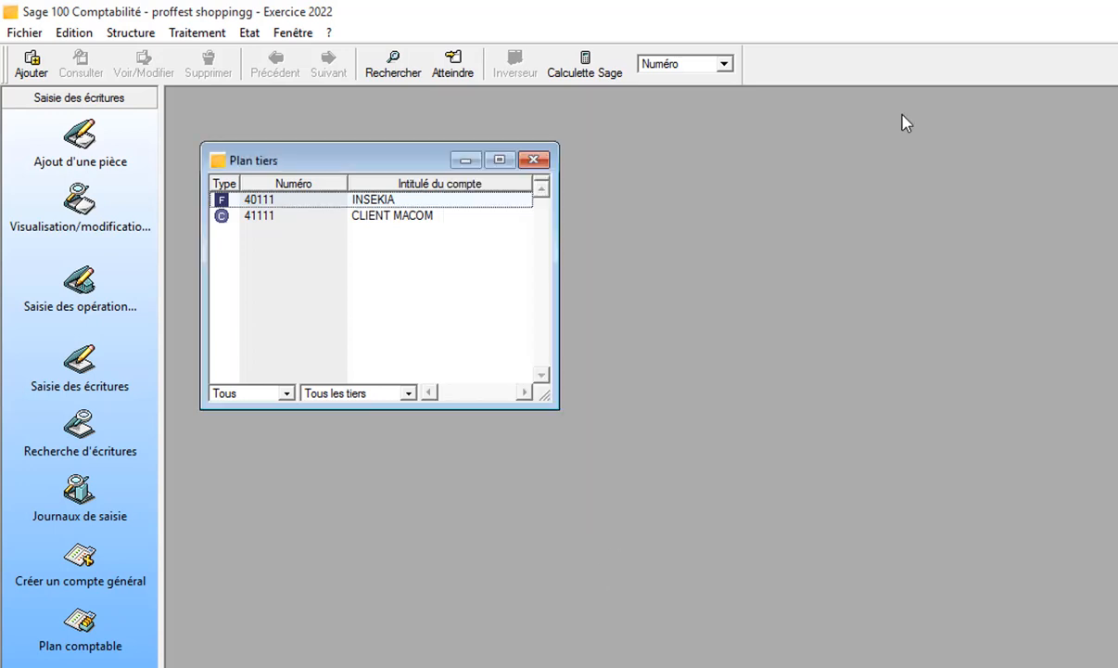